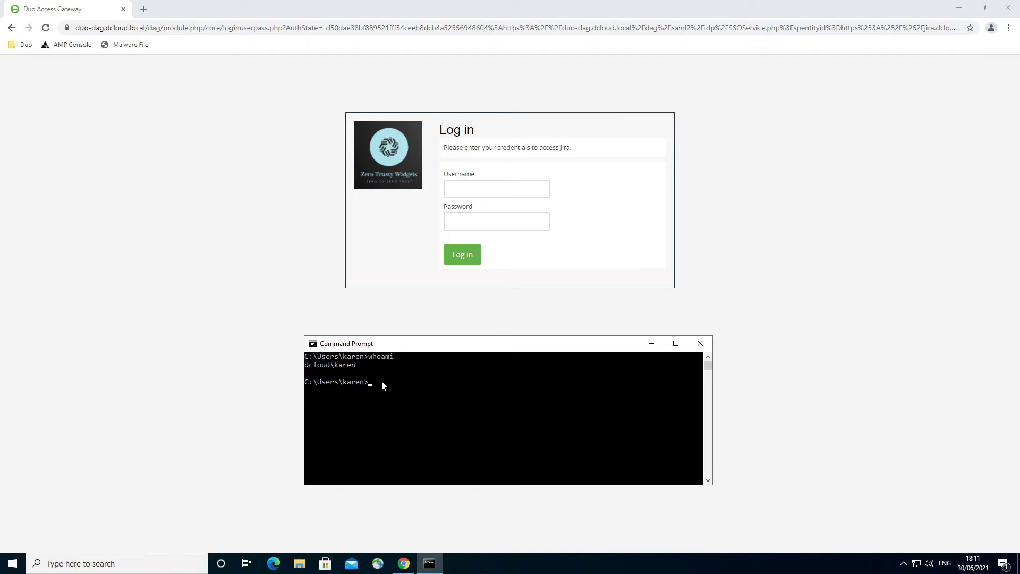
# - Put away the Command Prompt and submit the user's email username and password on the Jira login form
pyautogui.click(652, 343)
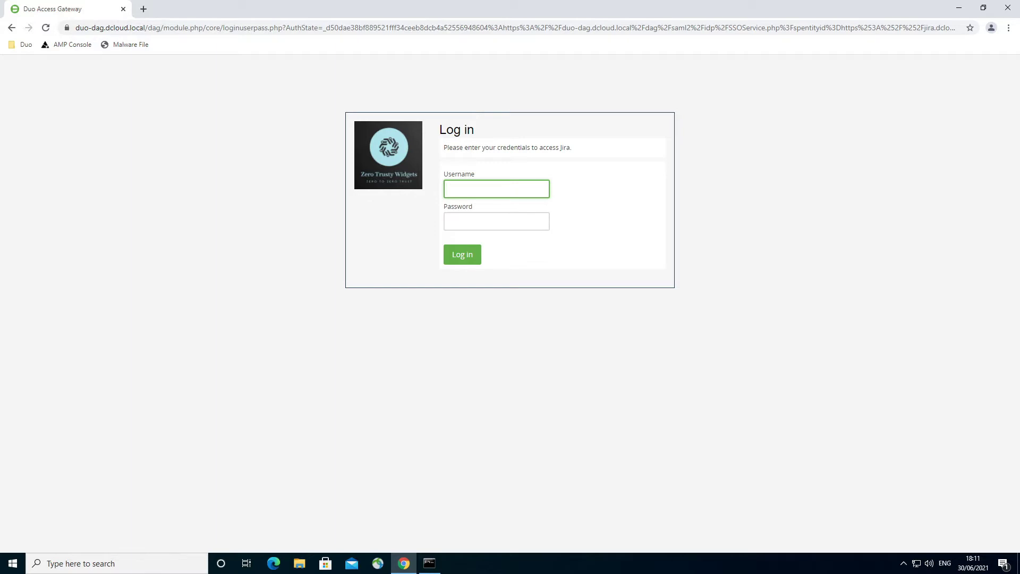
pyautogui.press('Tab')
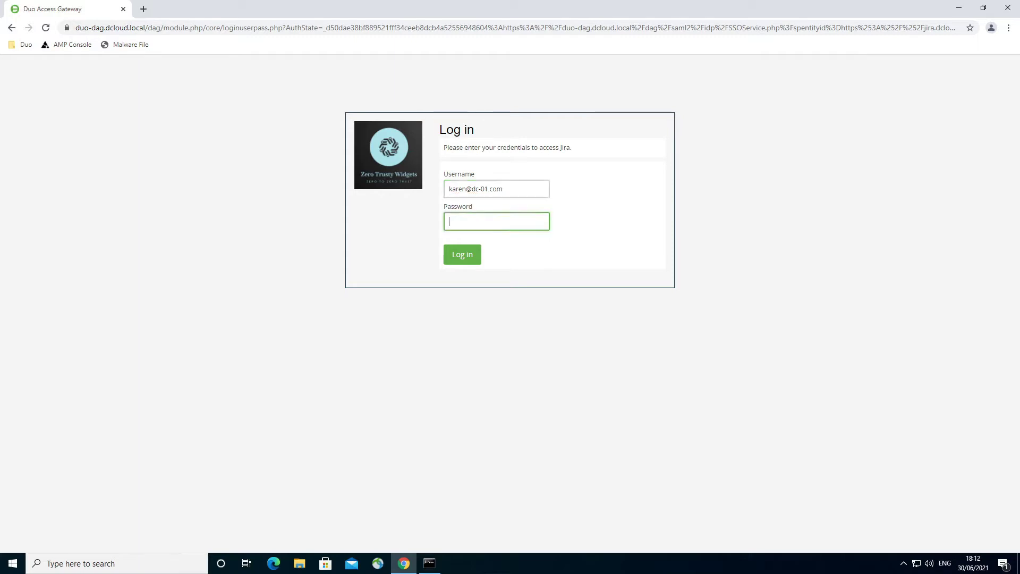
pyautogui.write('•')
pyautogui.click(459, 257)
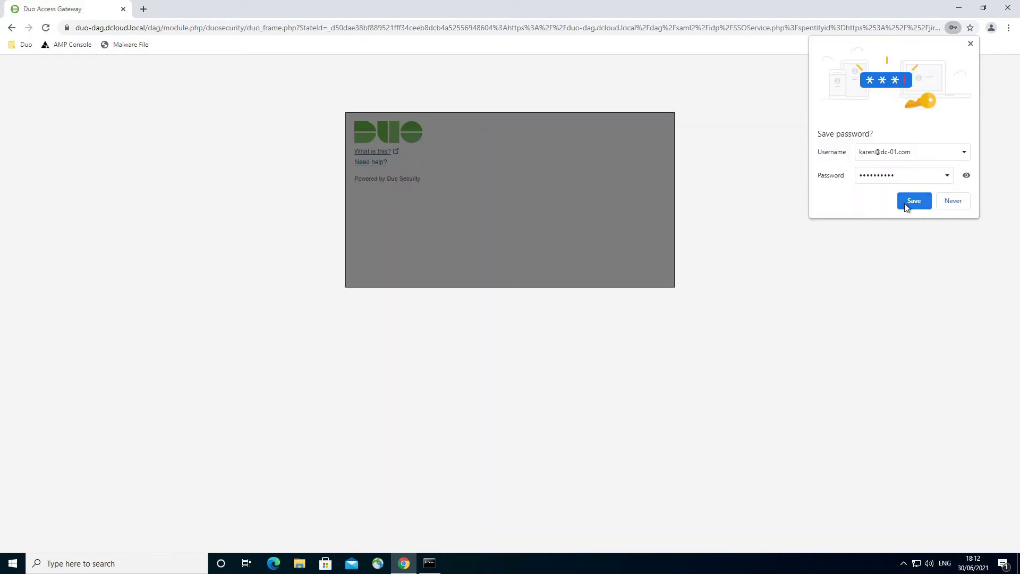
# - Save the password in Chrome and download the required Duo Device Health installer
pyautogui.click(906, 203)
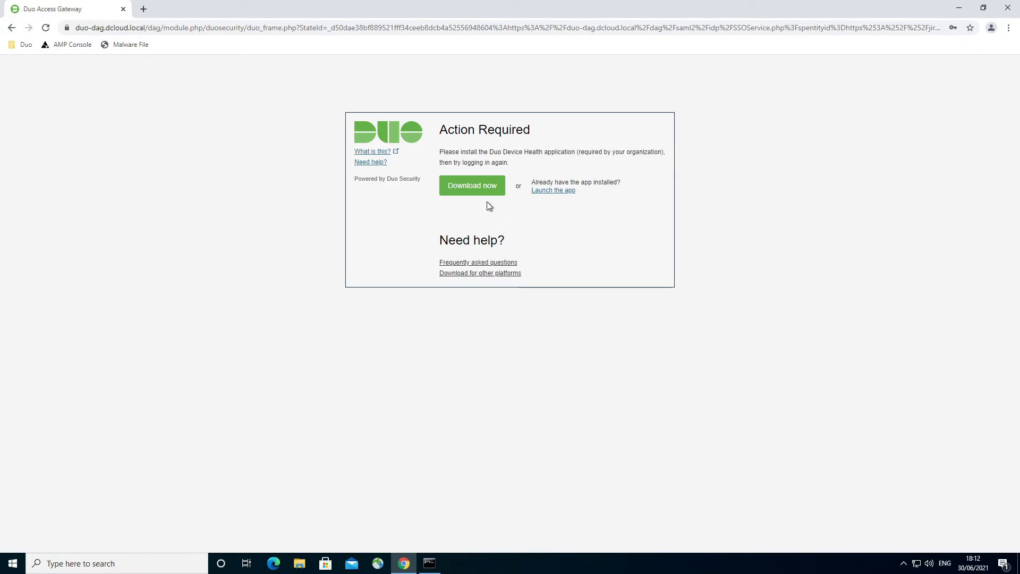
pyautogui.click(460, 190)
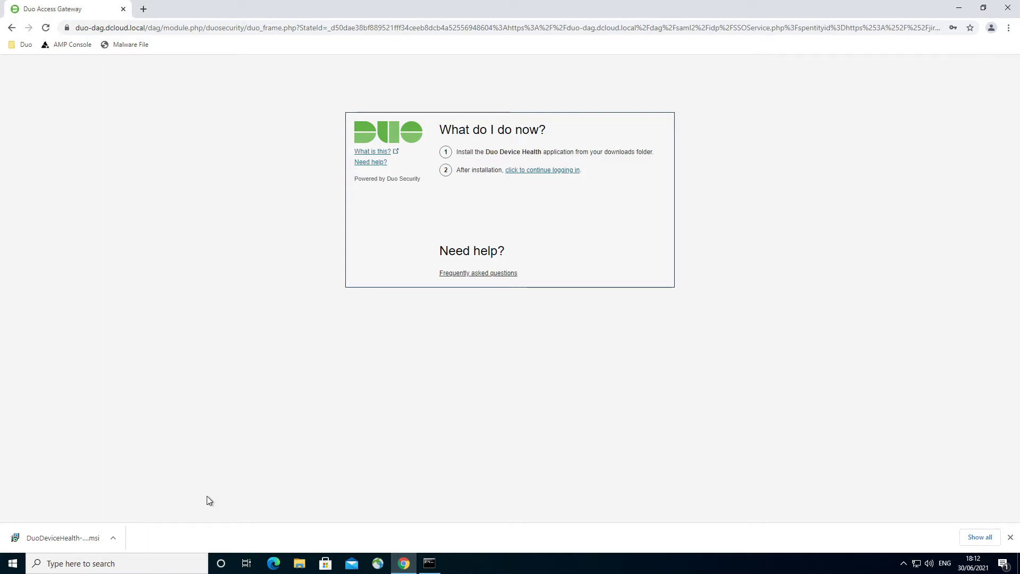
# - Run the downloaded Duo Device Health .msi, approve the UAC prompt, then continue logging in
pyautogui.click(112, 538)
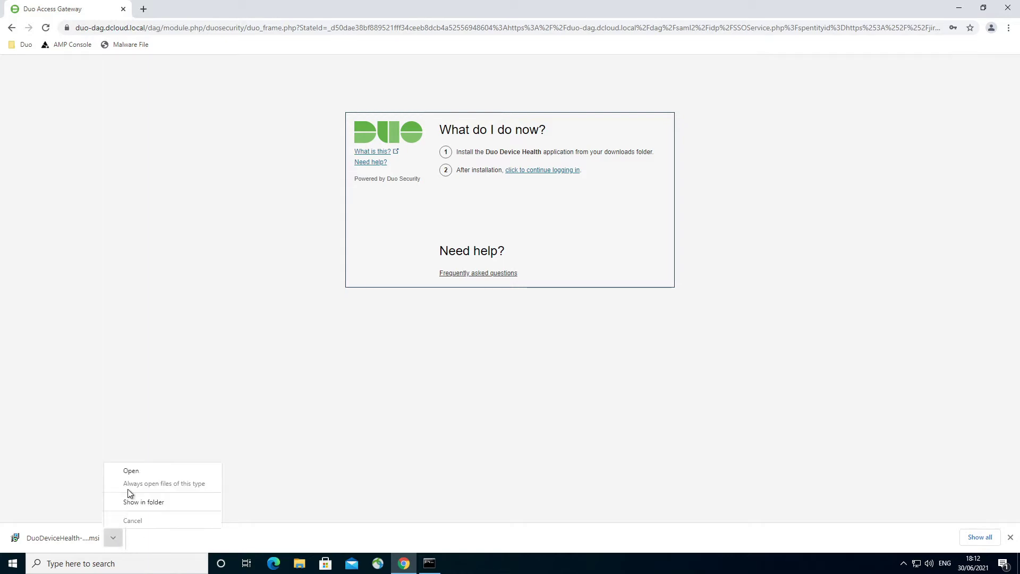
pyautogui.click(130, 471)
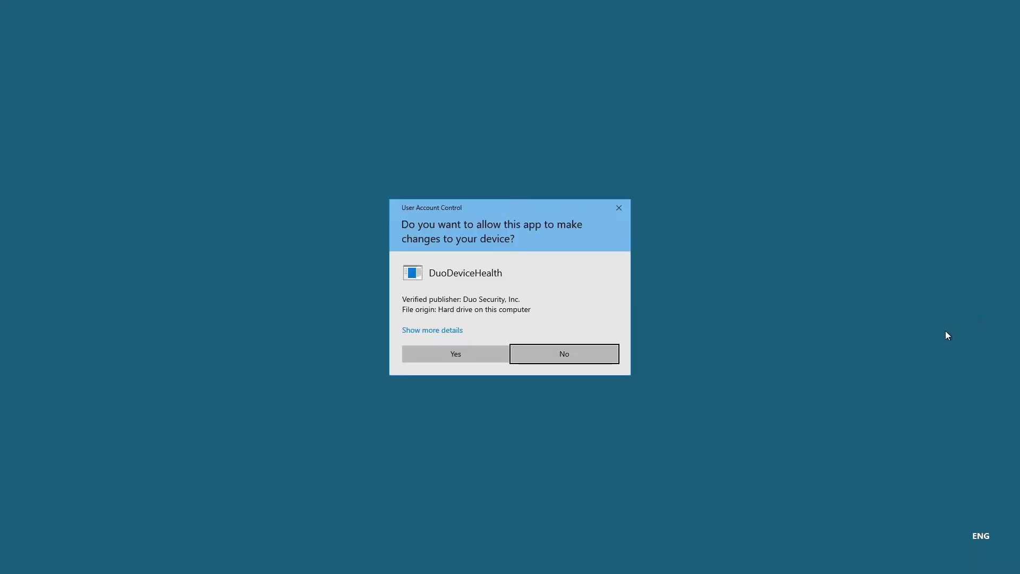
pyautogui.click(460, 356)
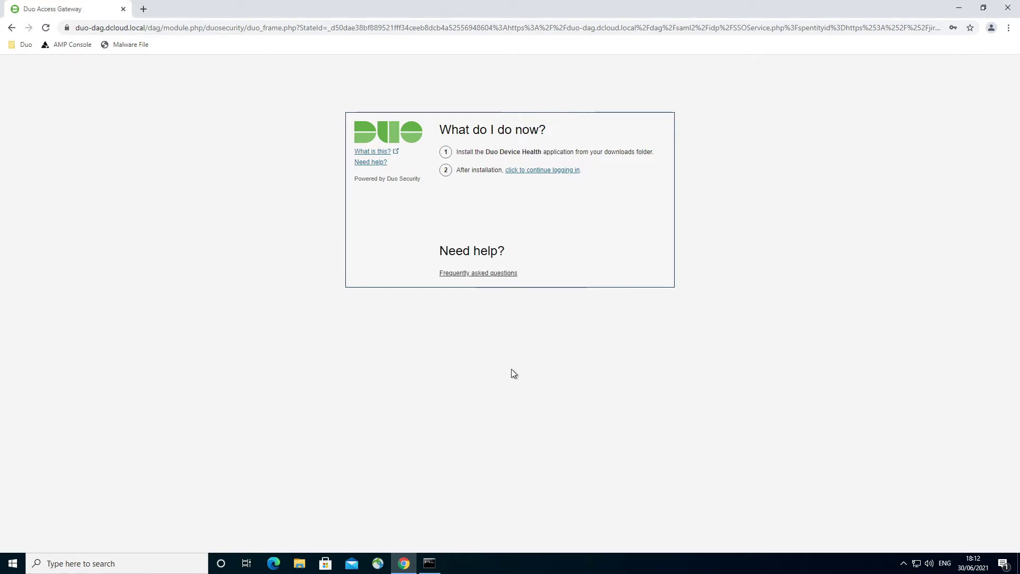
pyautogui.click(553, 170)
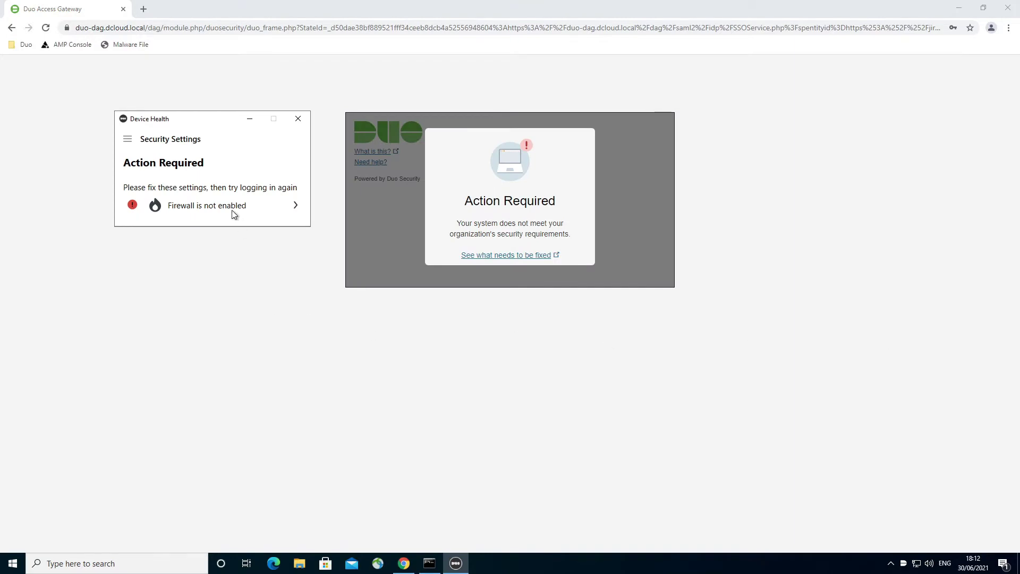
# - Enable Windows Defender Firewall with recommended settings, then close the Control Panel and Device Health windows
pyautogui.click(295, 207)
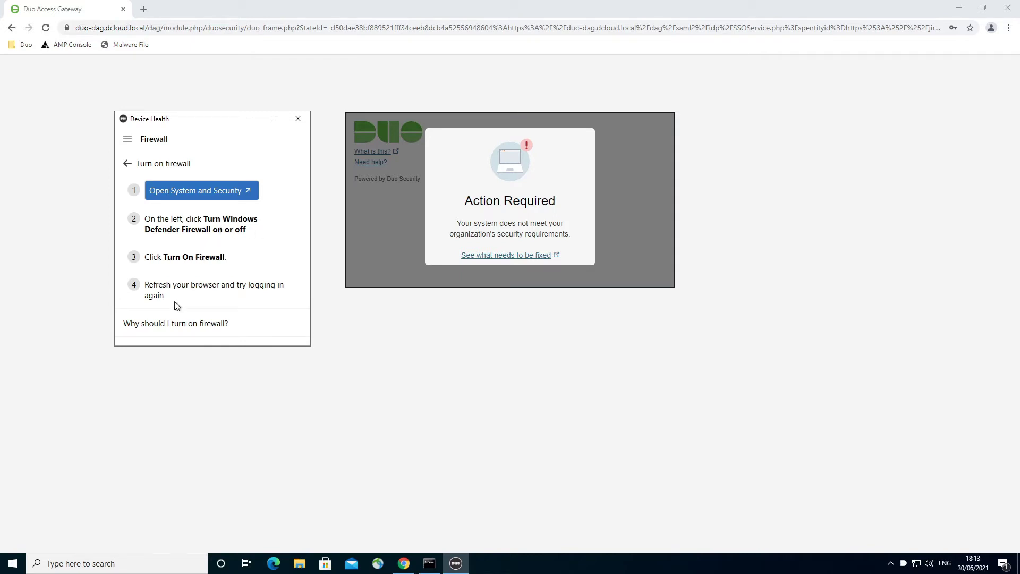
pyautogui.click(202, 198)
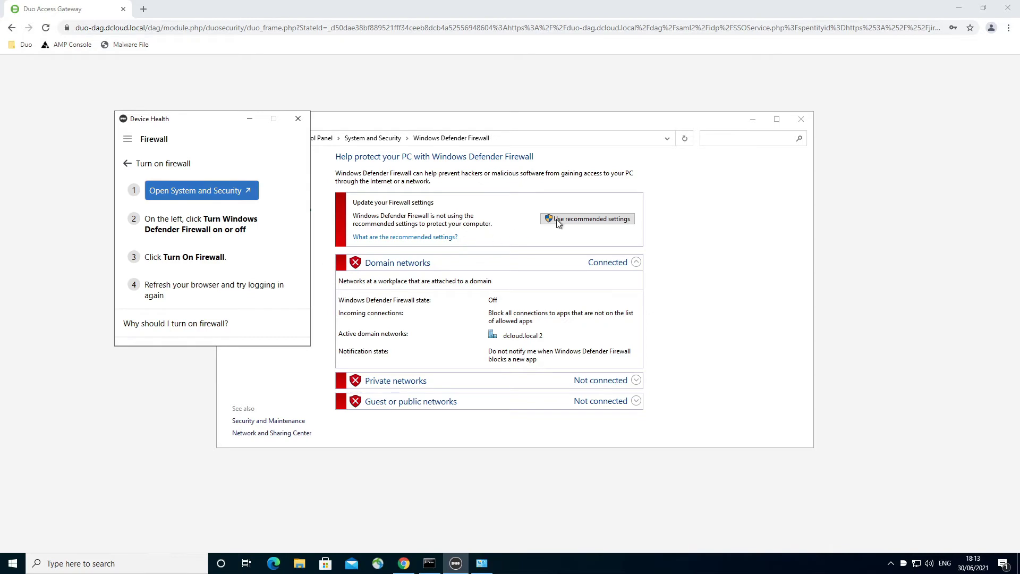
pyautogui.click(586, 219)
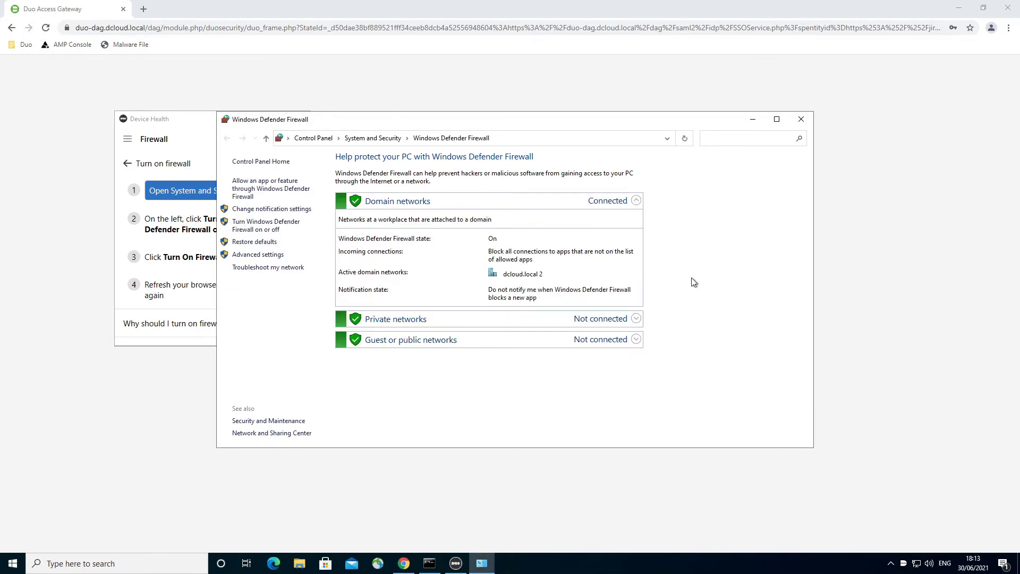
pyautogui.click(794, 123)
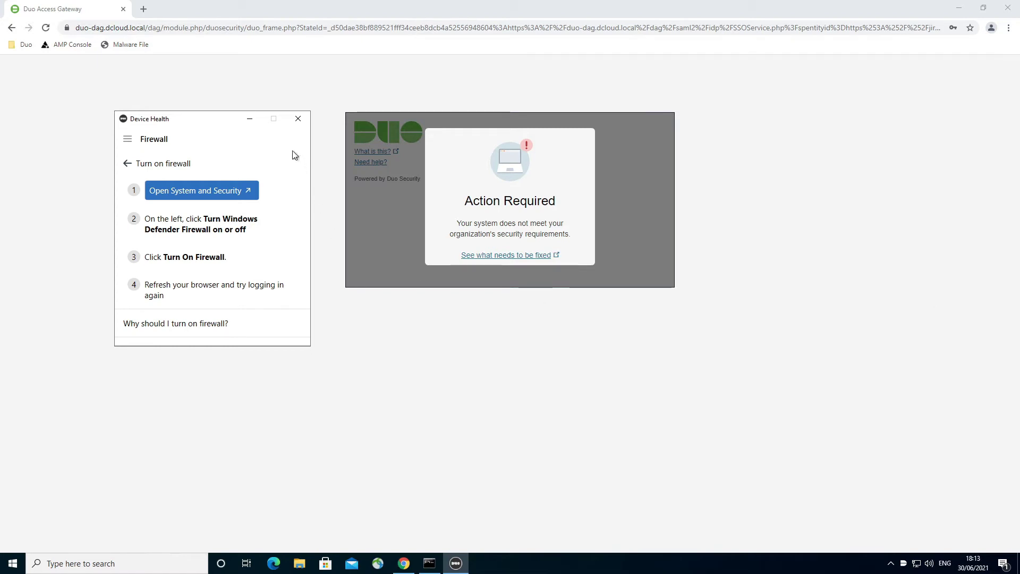
pyautogui.click(299, 118)
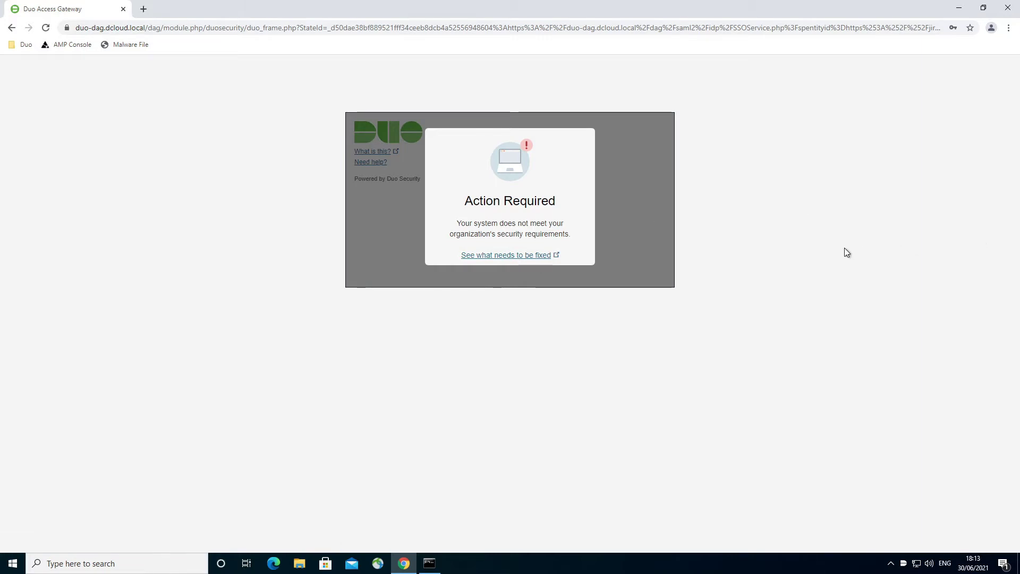
# - Reload the Duo login page so the device health check runs again
pyautogui.click(46, 27)
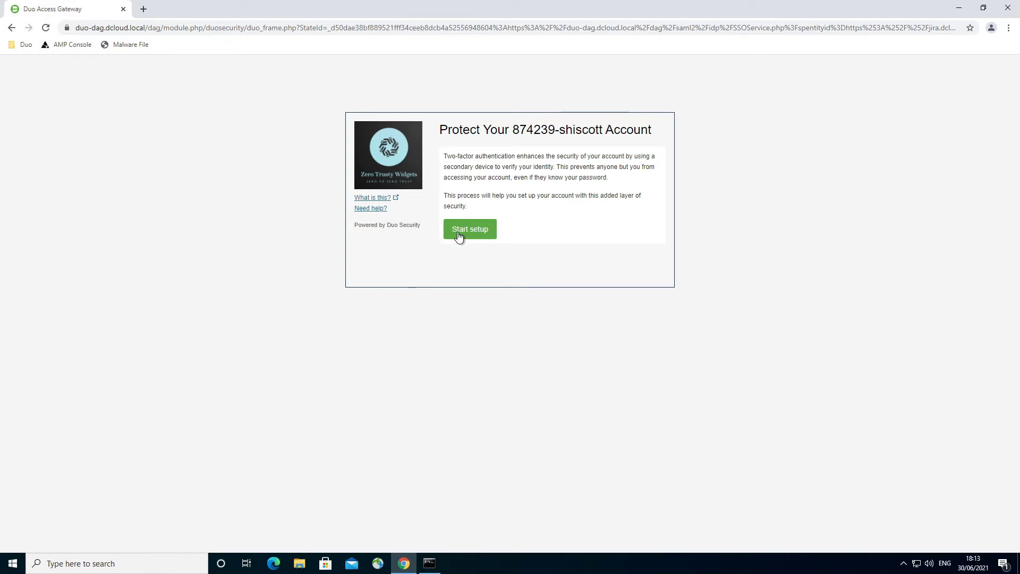
# - Start Duo setup with a mobile phone, enter the phone number and confirm it is correct
pyautogui.click(459, 236)
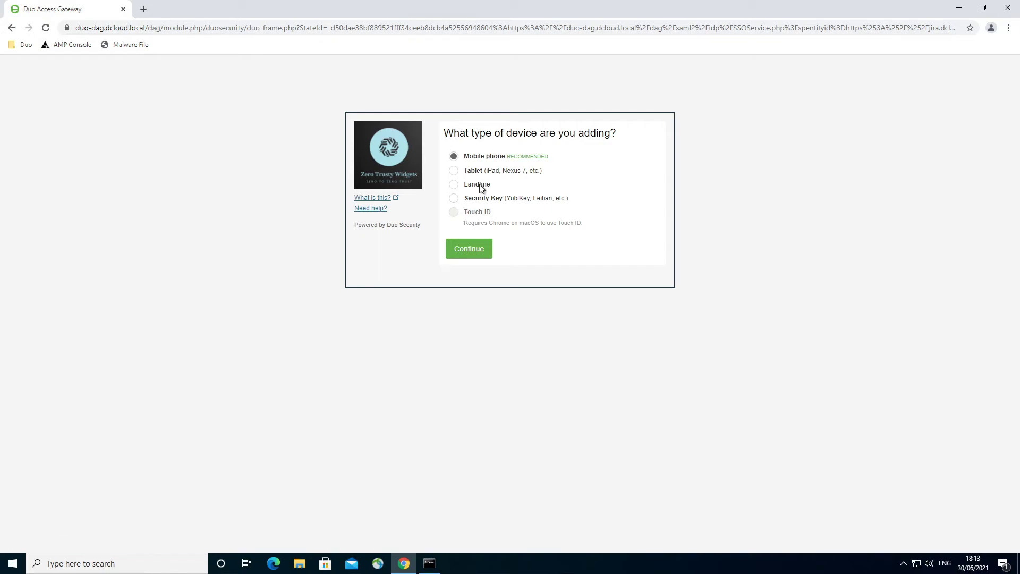
pyautogui.click(461, 249)
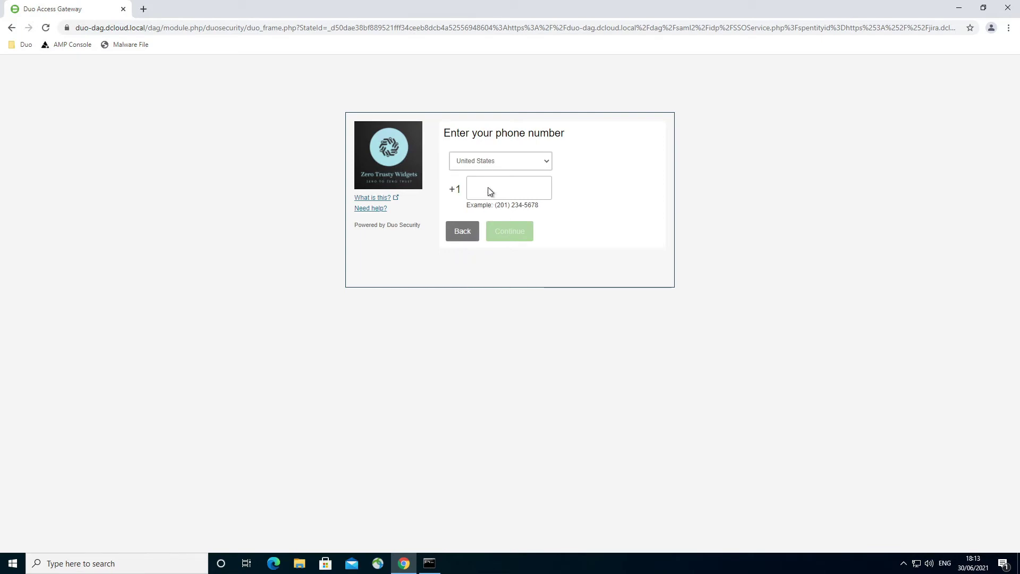
pyautogui.click(509, 189)
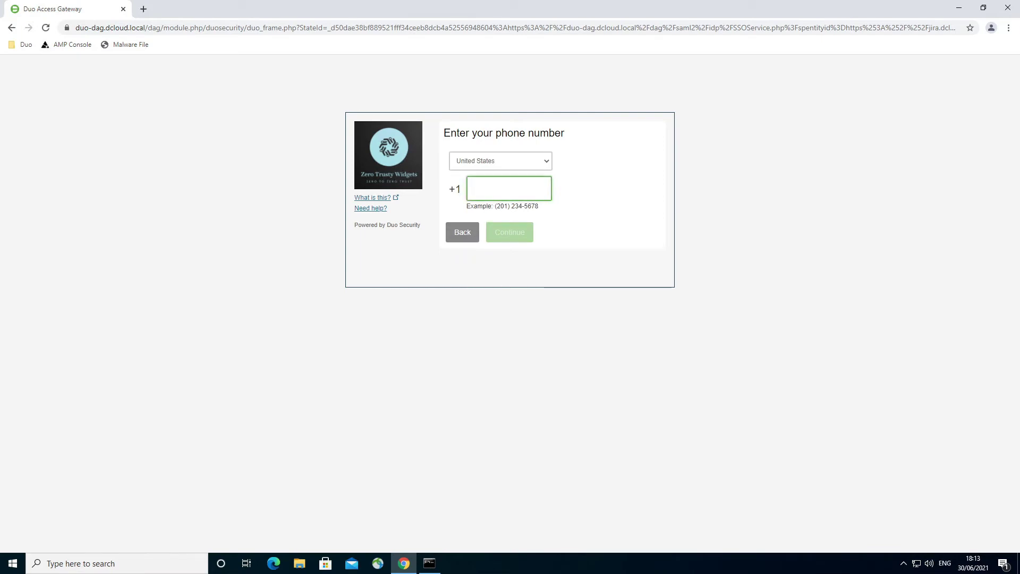
pyautogui.write('40')
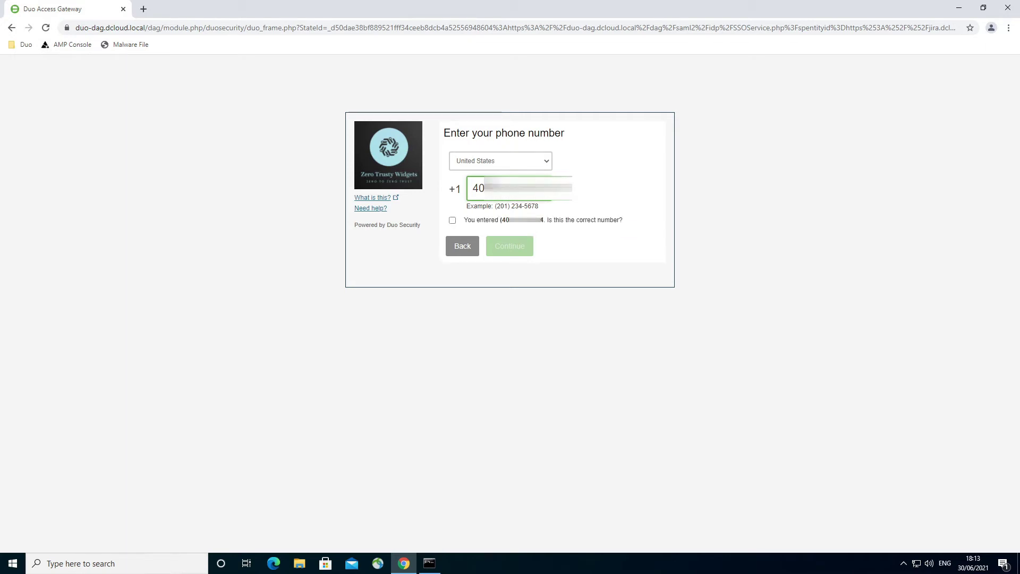
pyautogui.click(451, 222)
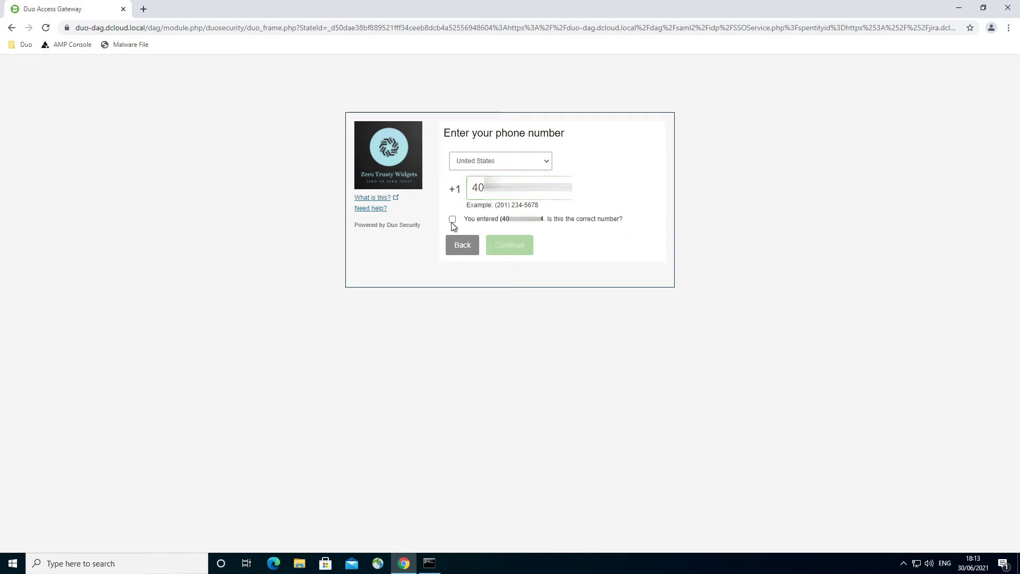
pyautogui.click(453, 220)
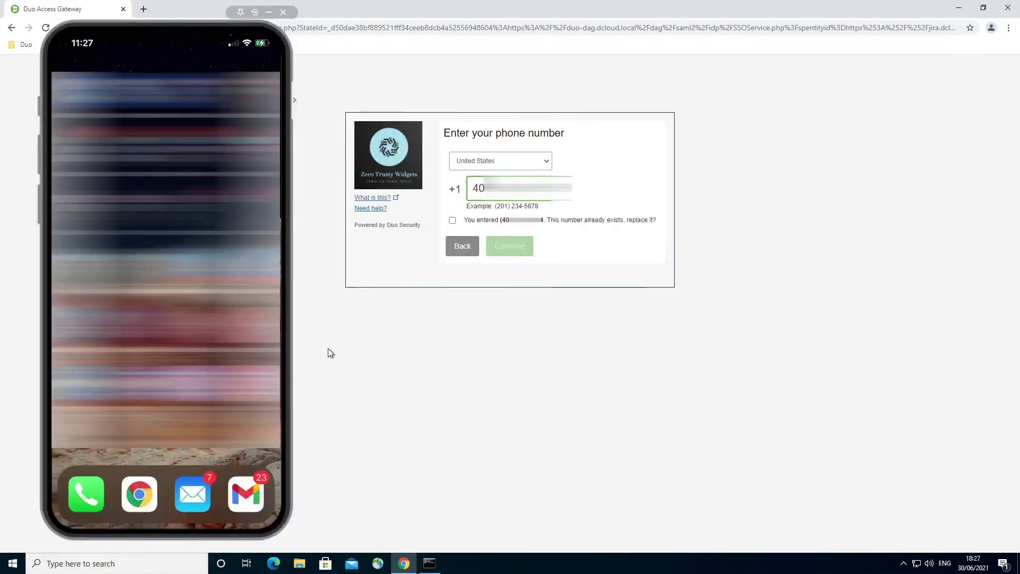
# - Replace the already registered number, choose iPhone, and confirm Duo Mobile is installed
pyautogui.click(452, 220)
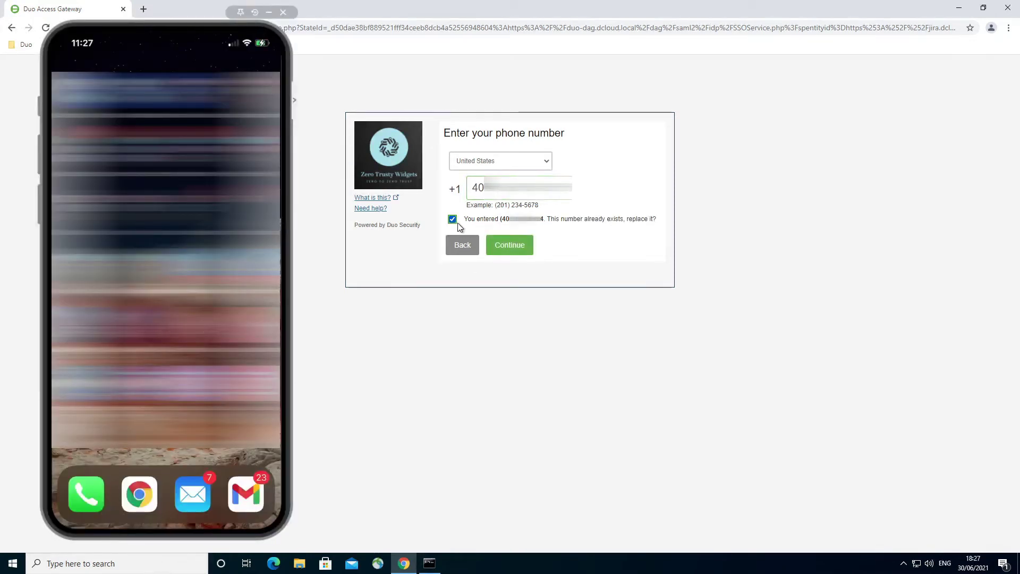
pyautogui.click(506, 247)
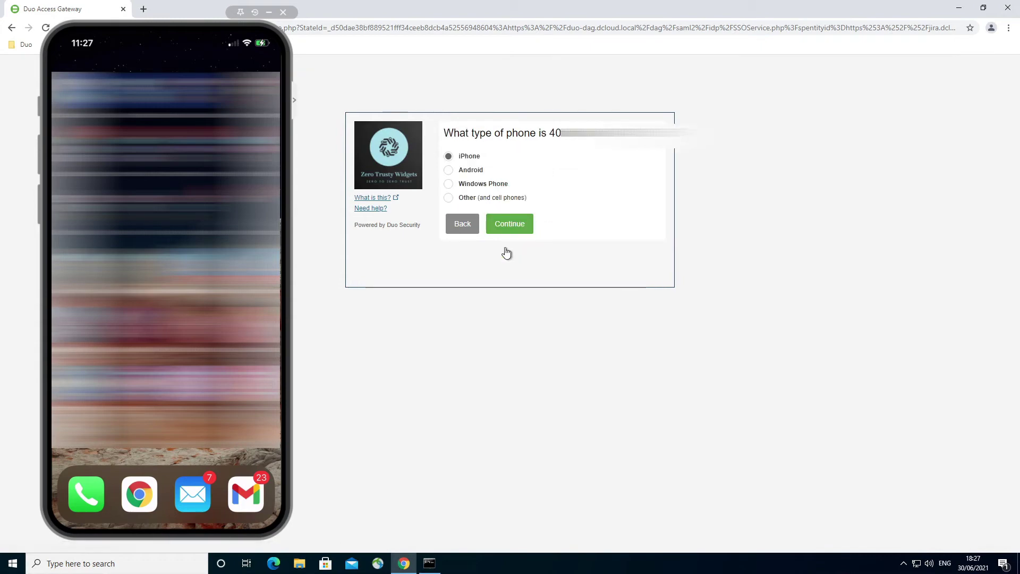
pyautogui.click(520, 222)
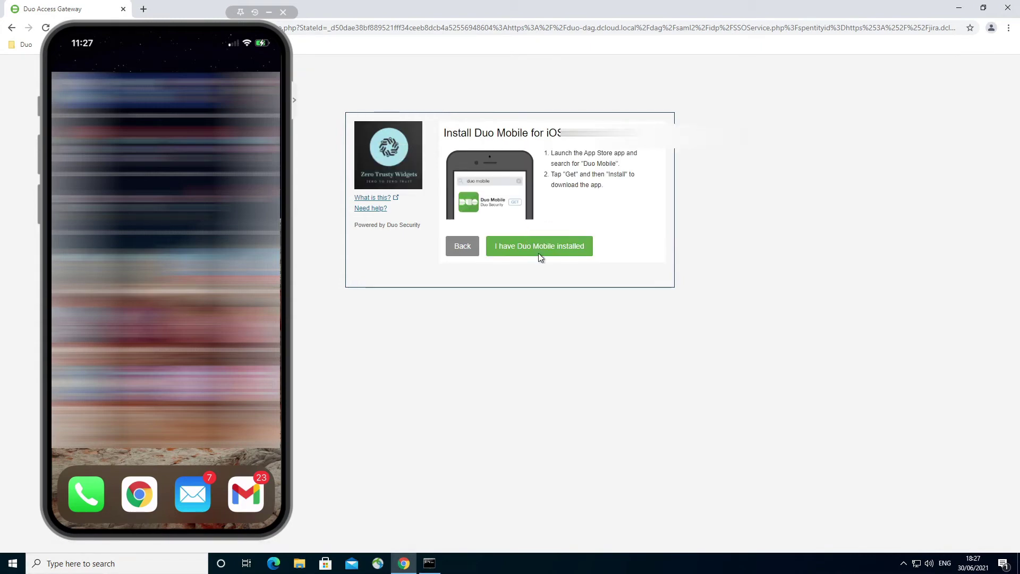
pyautogui.click(536, 248)
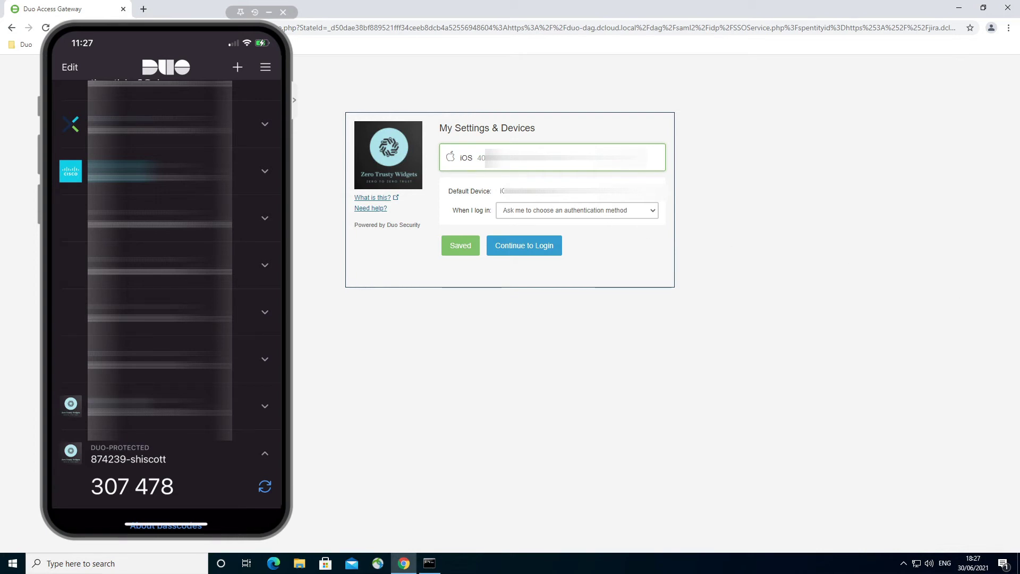
# - Set logins to automatically send a Duo Push, continue to login, and send a push to the phone
pyautogui.click(579, 210)
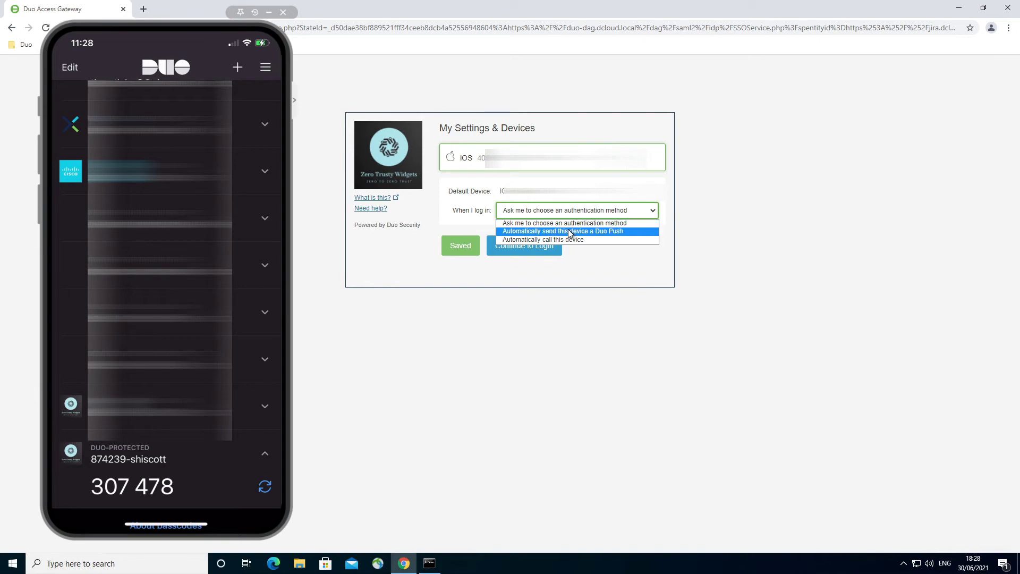
pyautogui.click(570, 231)
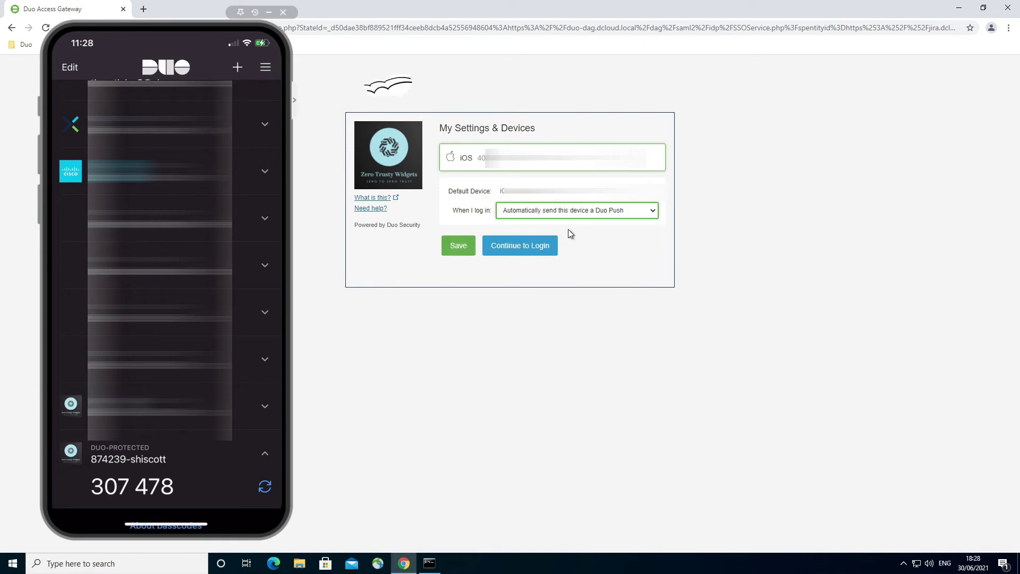
pyautogui.click(519, 254)
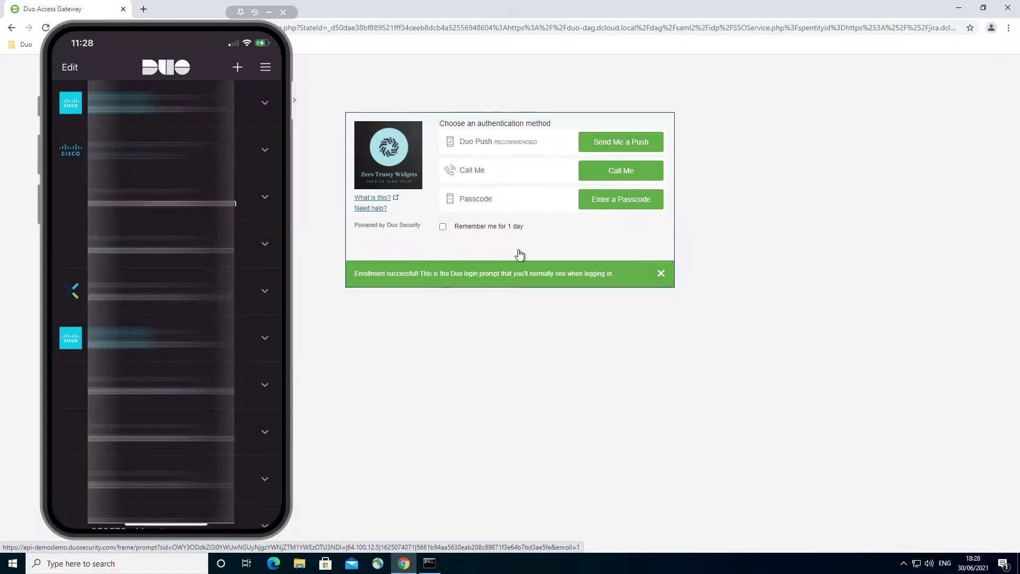
pyautogui.click(606, 142)
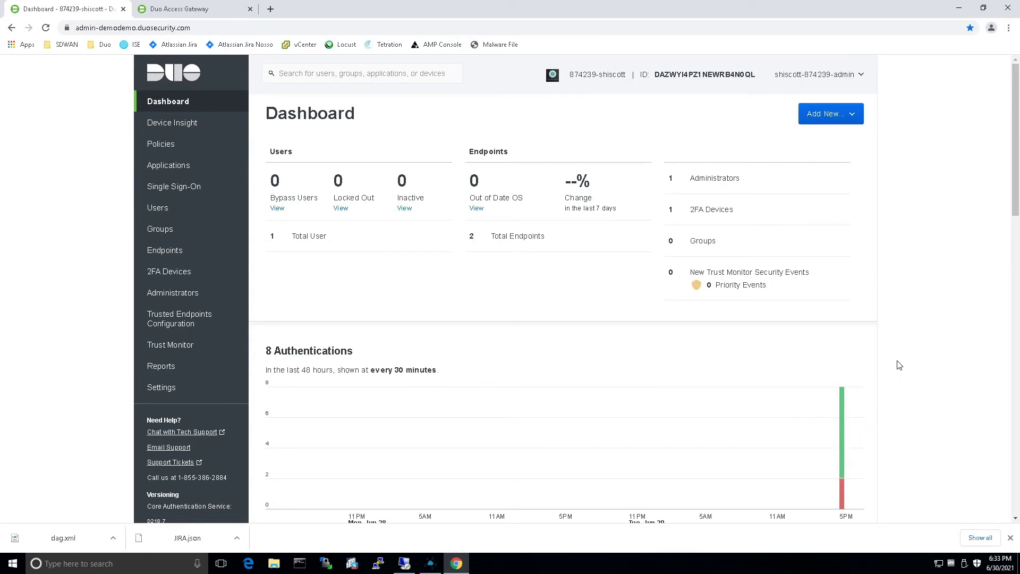
# - Scroll to the Authentication Log and expand the denied JIRA attempt's device details, showing firewall Off
pyautogui.scroll(-5, 893, 323)
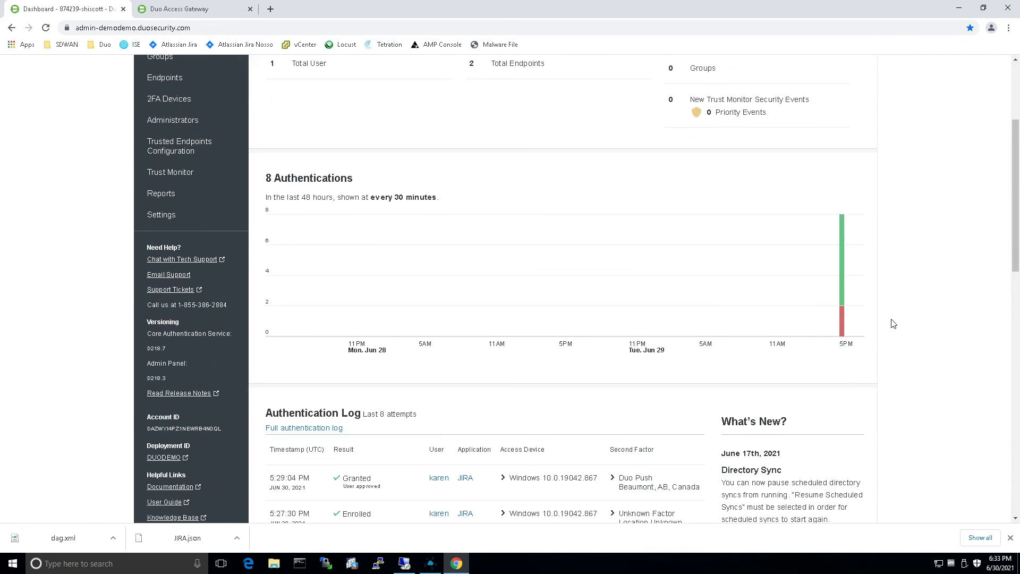
pyautogui.scroll(-2, 894, 324)
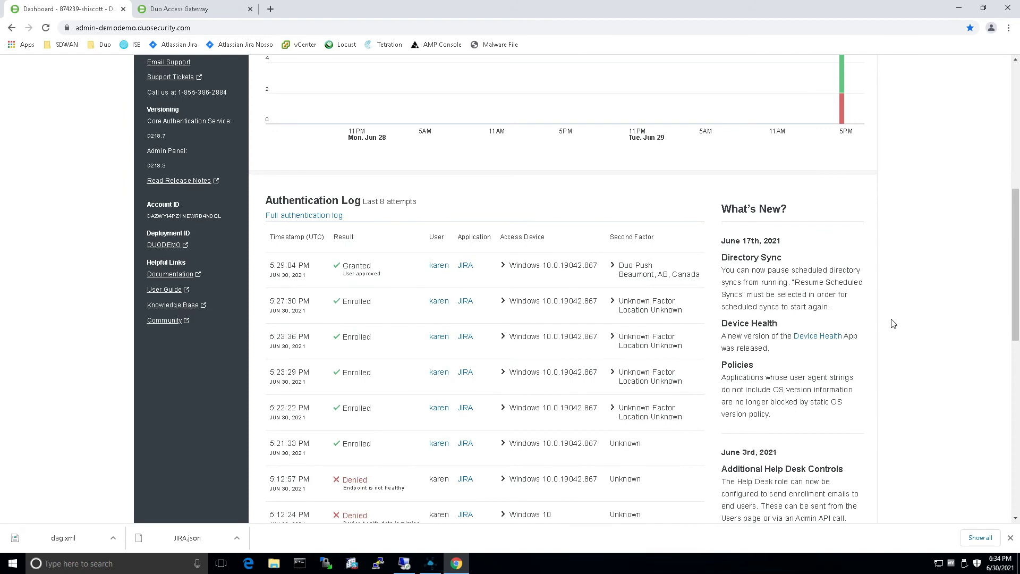
pyautogui.scroll(-1, 893, 324)
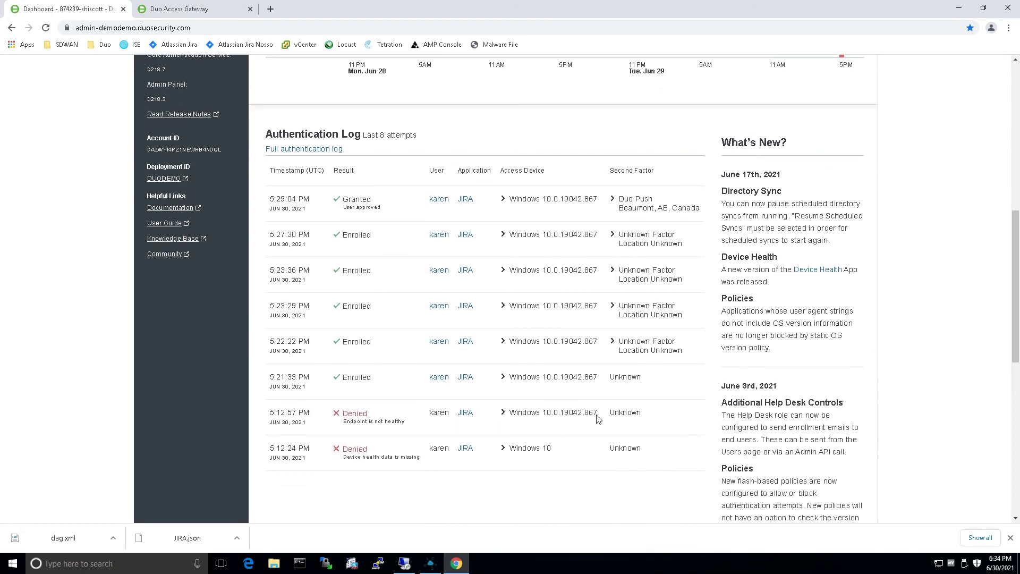
pyautogui.click(506, 418)
# - Expand the granted JIRA login's device details highlighting Firewall On, then go to the Users page
pyautogui.scroll(-1, 541, 466)
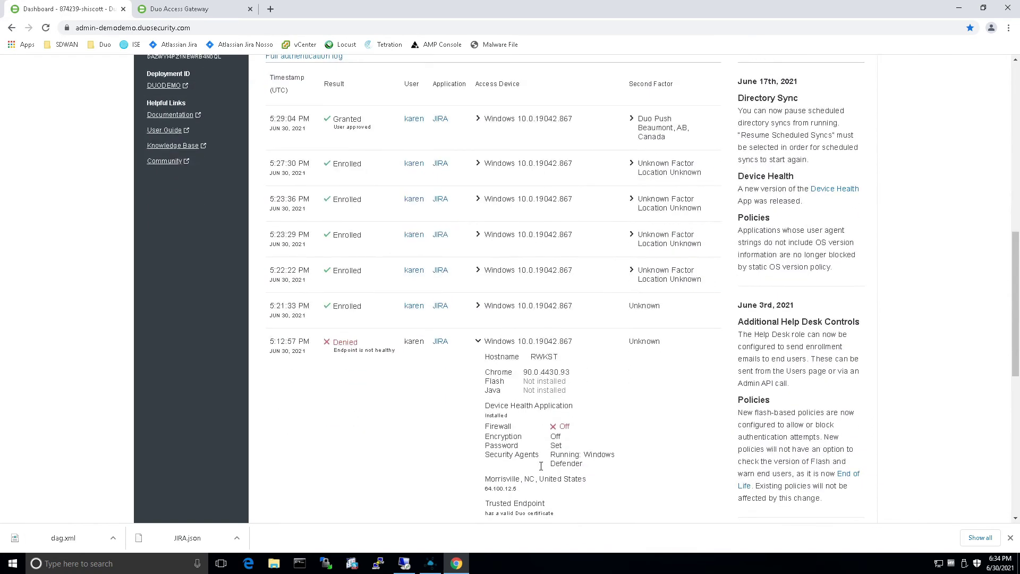
pyautogui.scroll(-1, 544, 340)
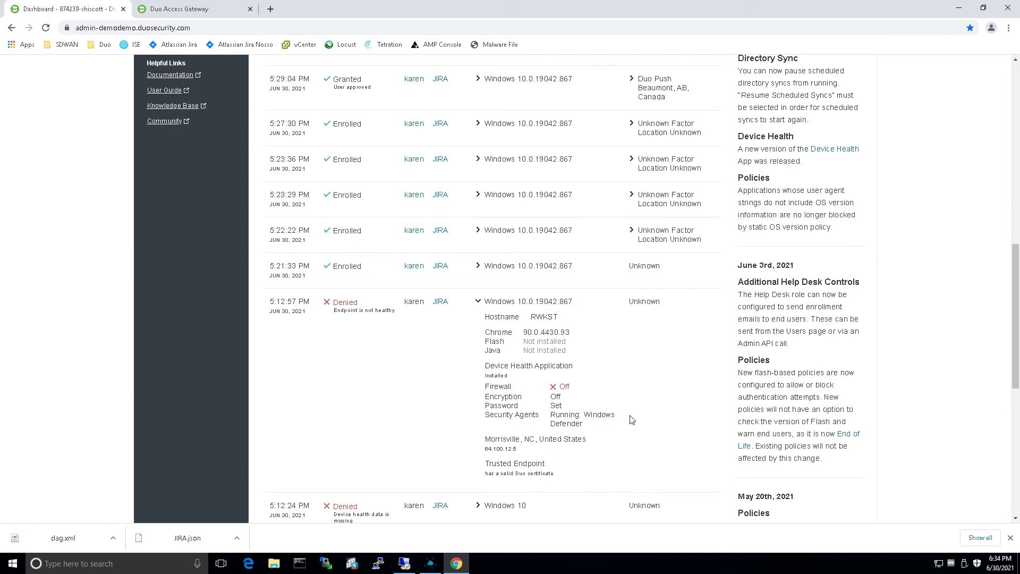
pyautogui.scroll(3, 631, 420)
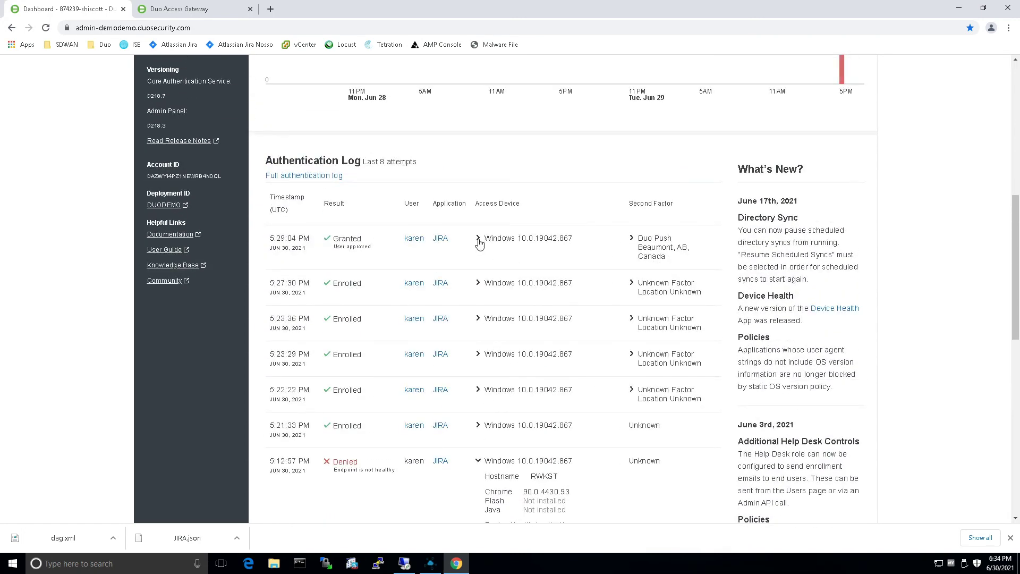
pyautogui.click(478, 239)
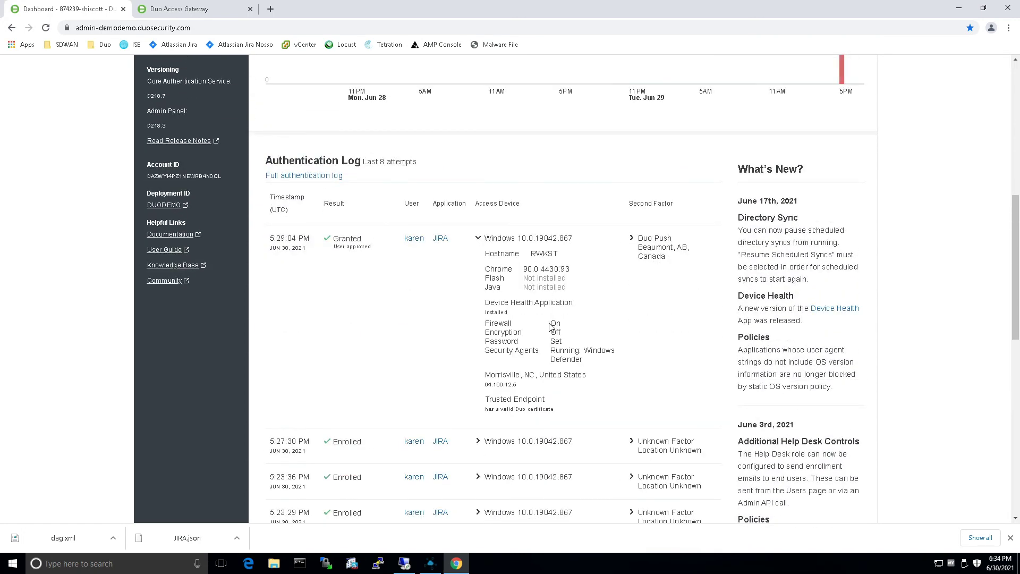
pyautogui.moveTo(485, 323); pyautogui.dragTo(561, 326)
pyautogui.click(582, 332)
pyautogui.scroll(8, 630, 377)
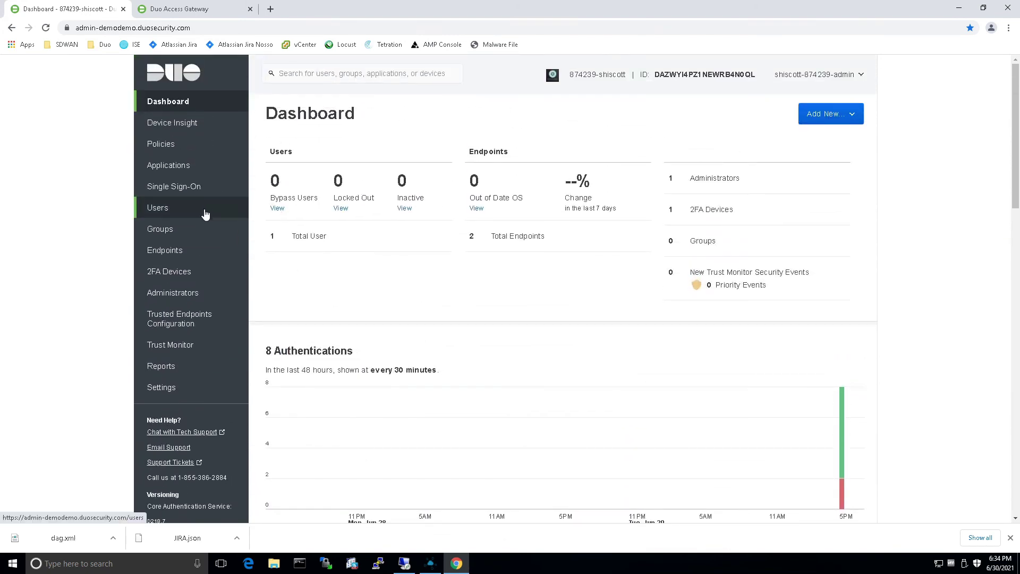
pyautogui.click(154, 207)
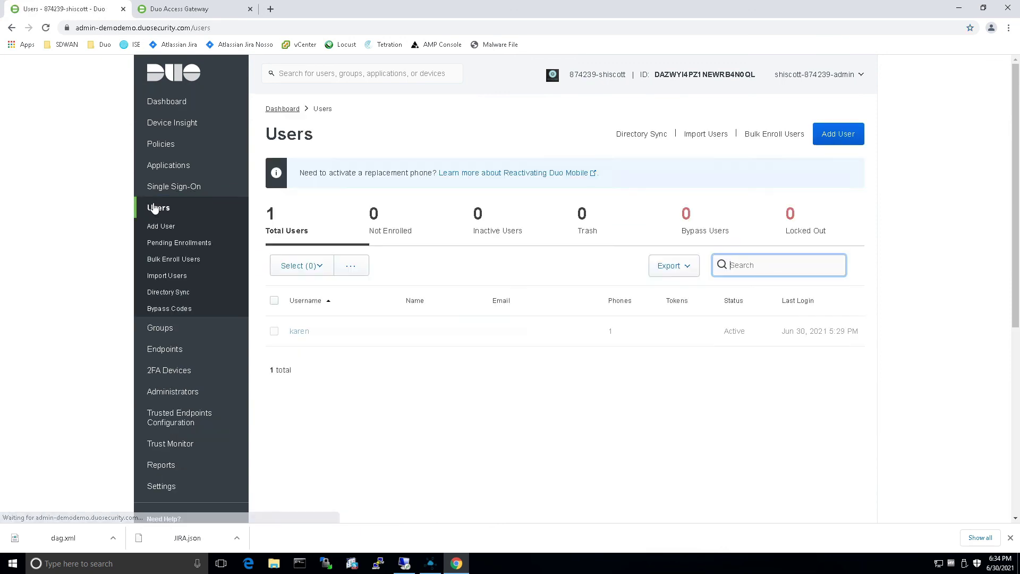
# - Open the enrolled user's detail page and scroll through Recent Activity, Phones and Endpoints
pyautogui.click(299, 331)
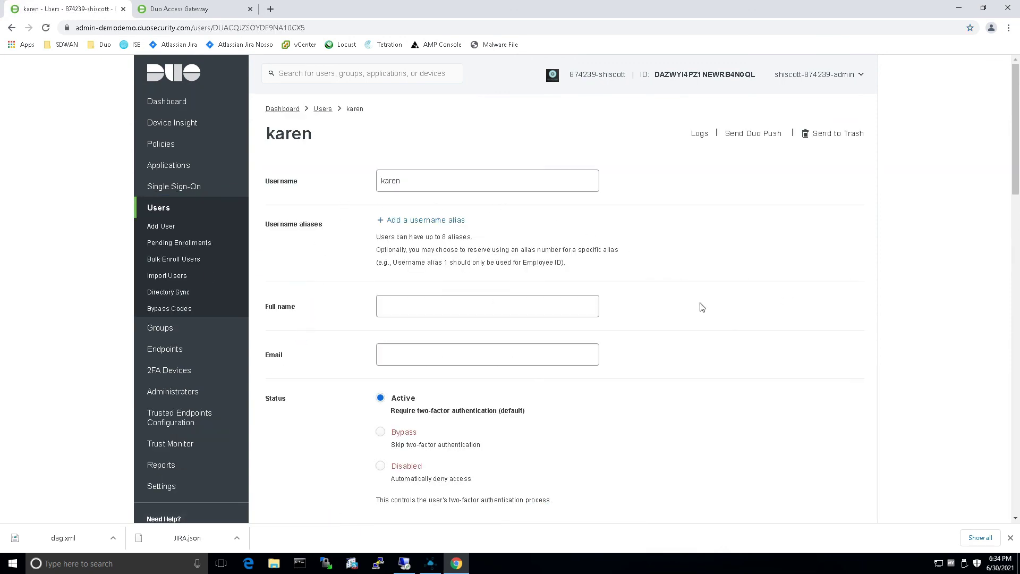
pyautogui.scroll(-9, 701, 307)
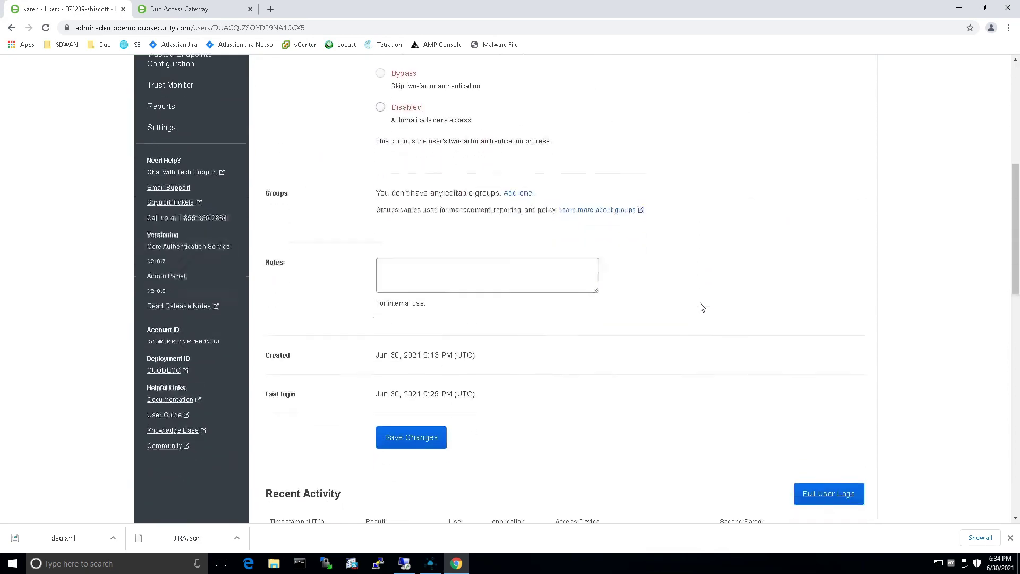
pyautogui.scroll(-9, 702, 307)
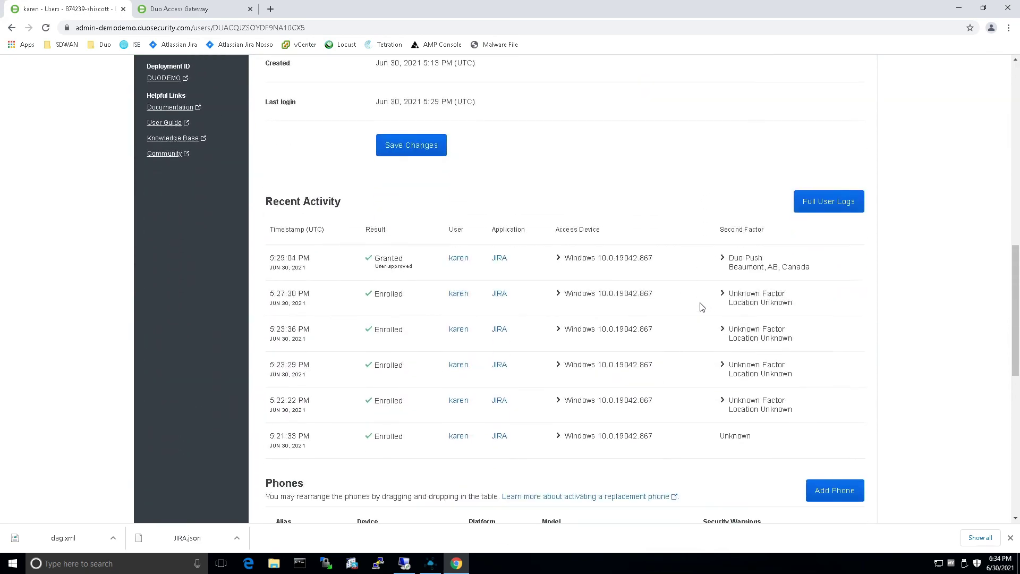
pyautogui.scroll(-4, 497, 422)
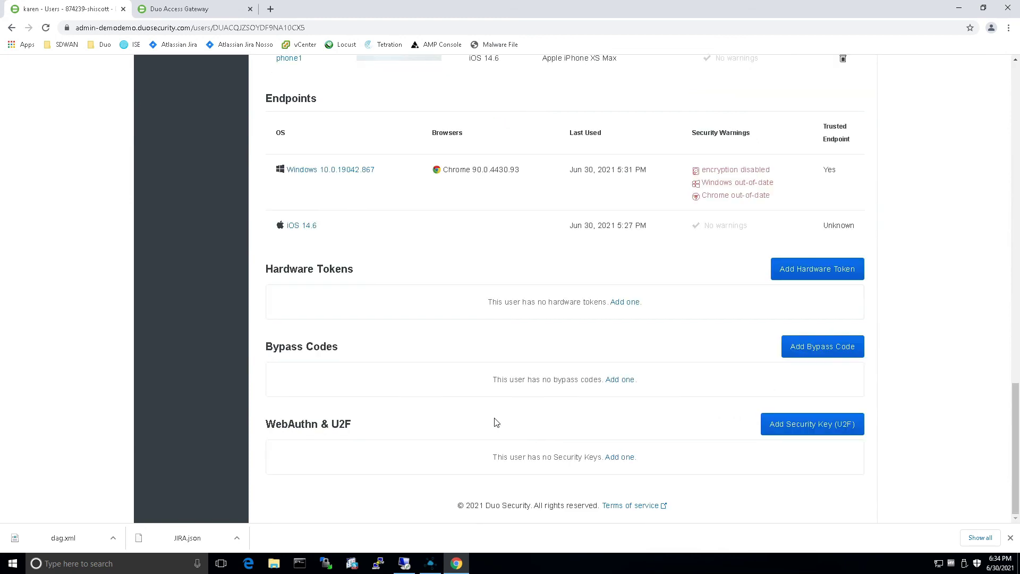